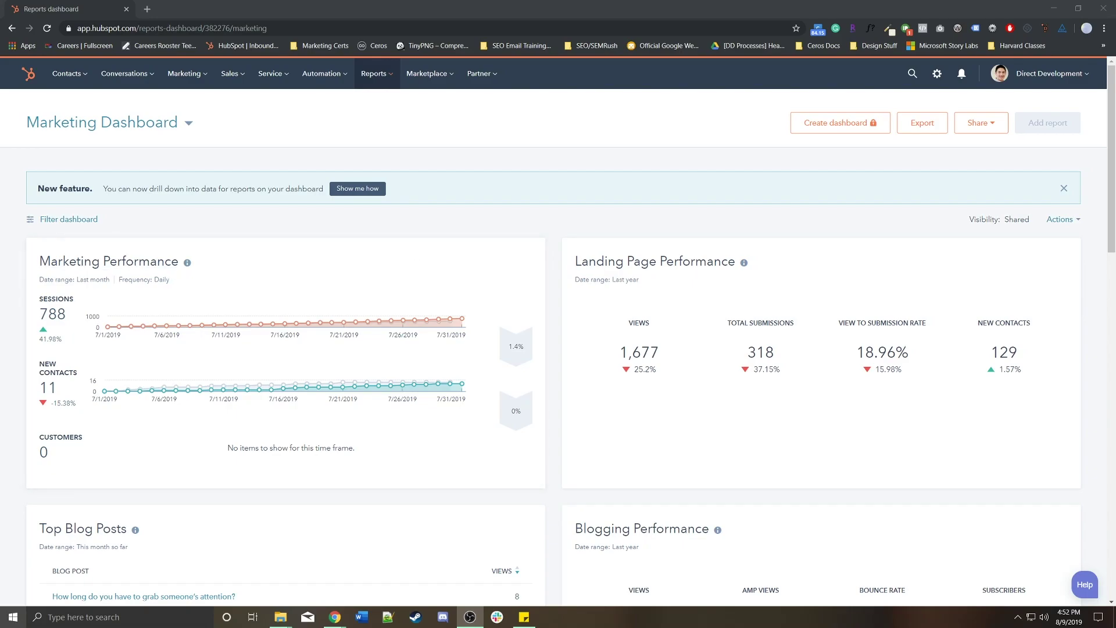
Step: Open the Files page of the marketing tools
click(187, 73)
mouse_move(202, 213)
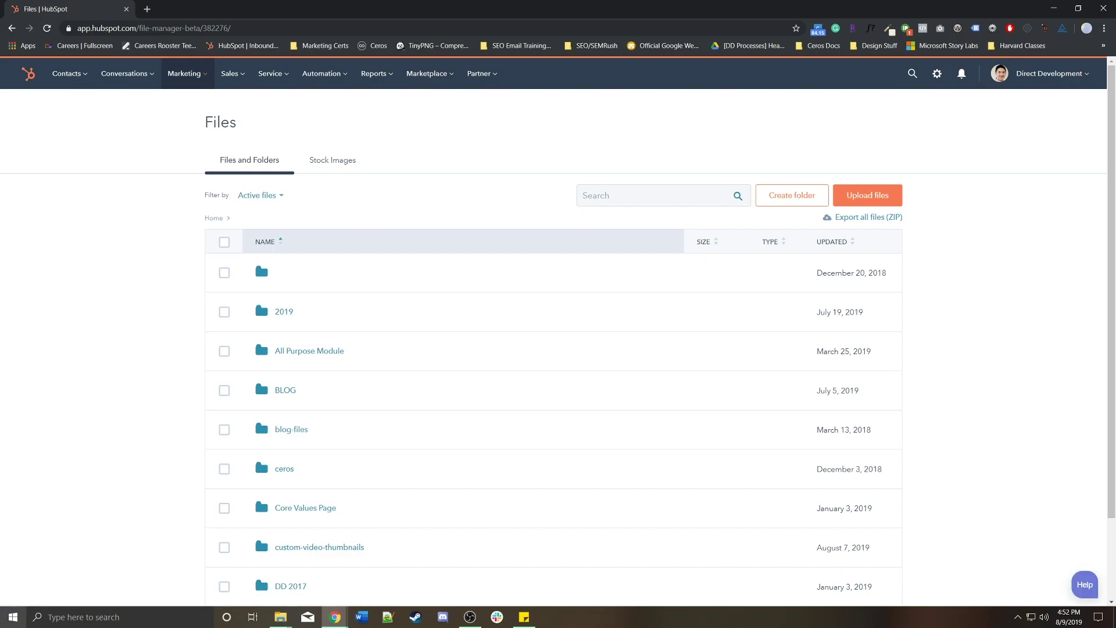
mouse_move(655, 337)
click(791, 195)
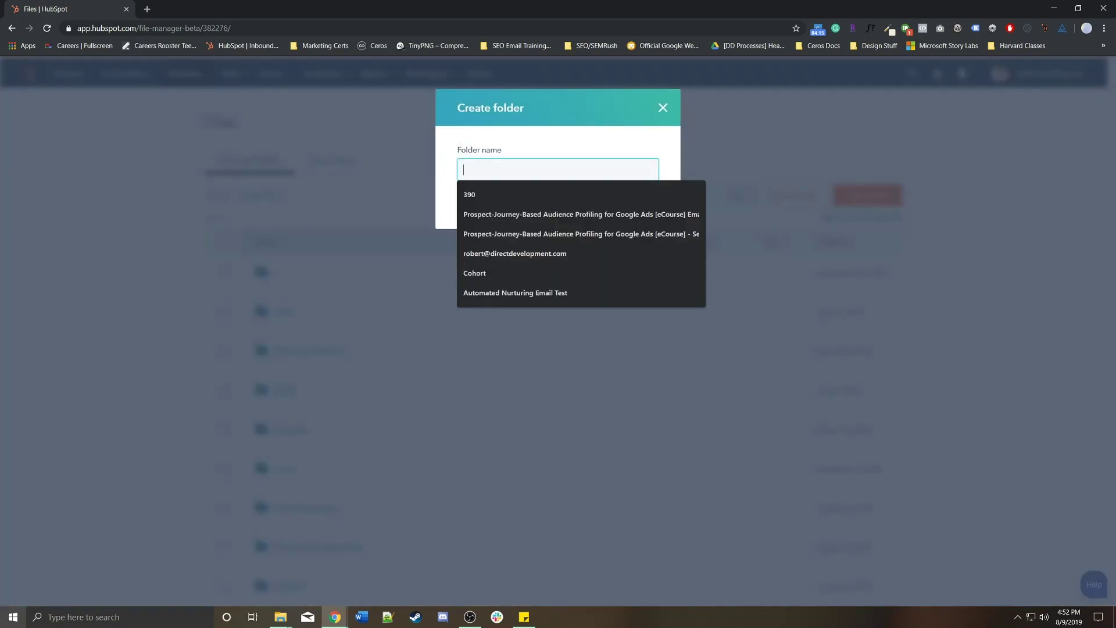
key(Escape)
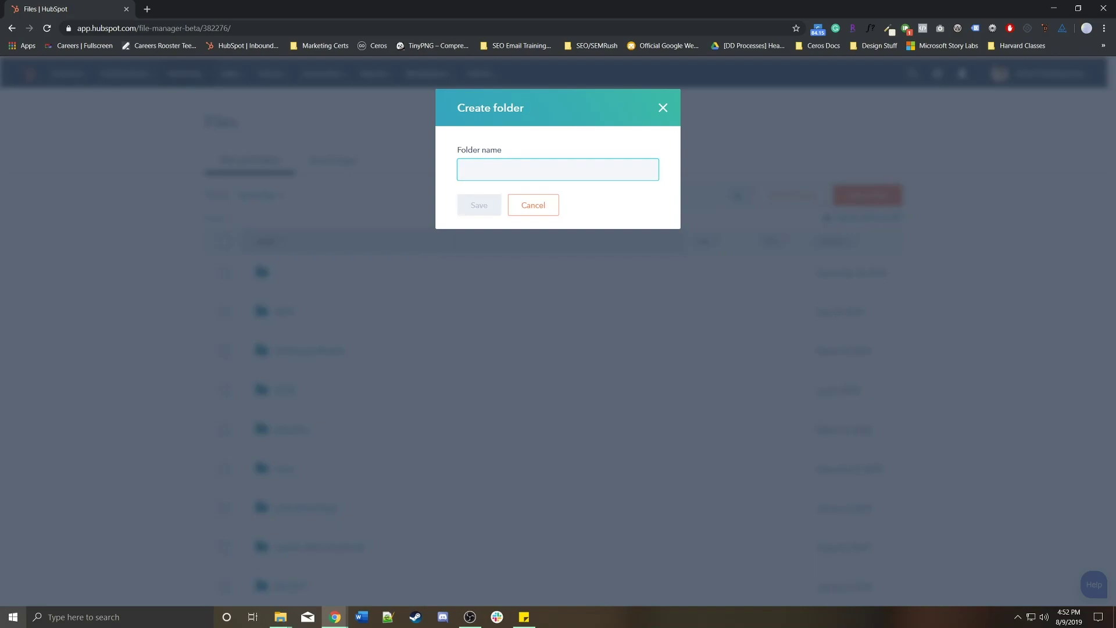
text(blog)
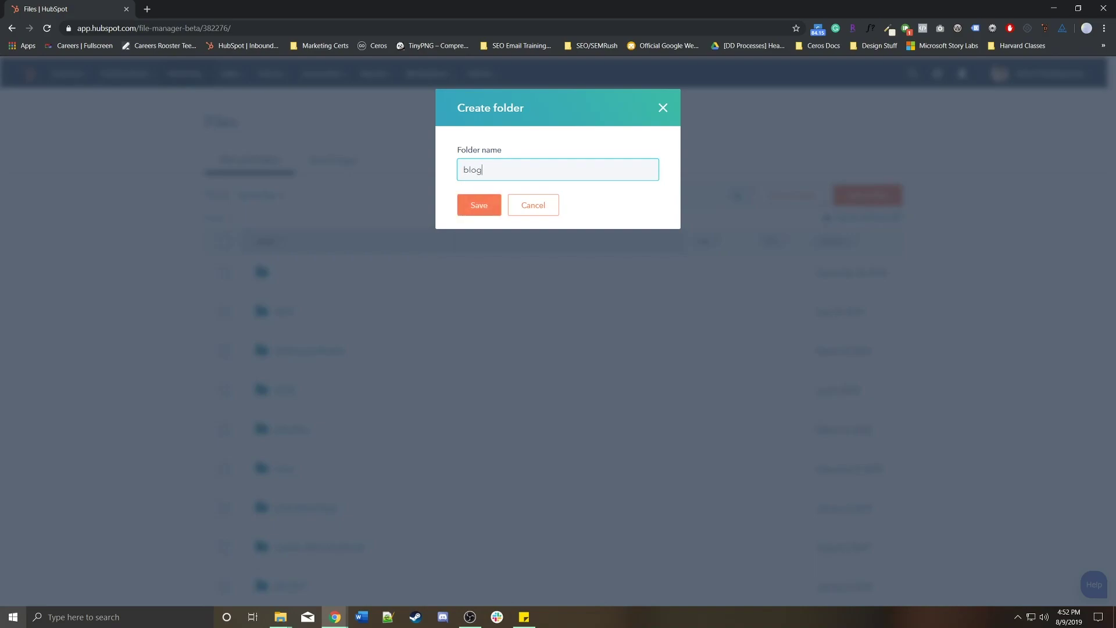
text(-images)
key(ctrl+shift+Right)
text(email)
key(ctrl+a)
text(videos)
key(ctrl+a)
key(Escape)
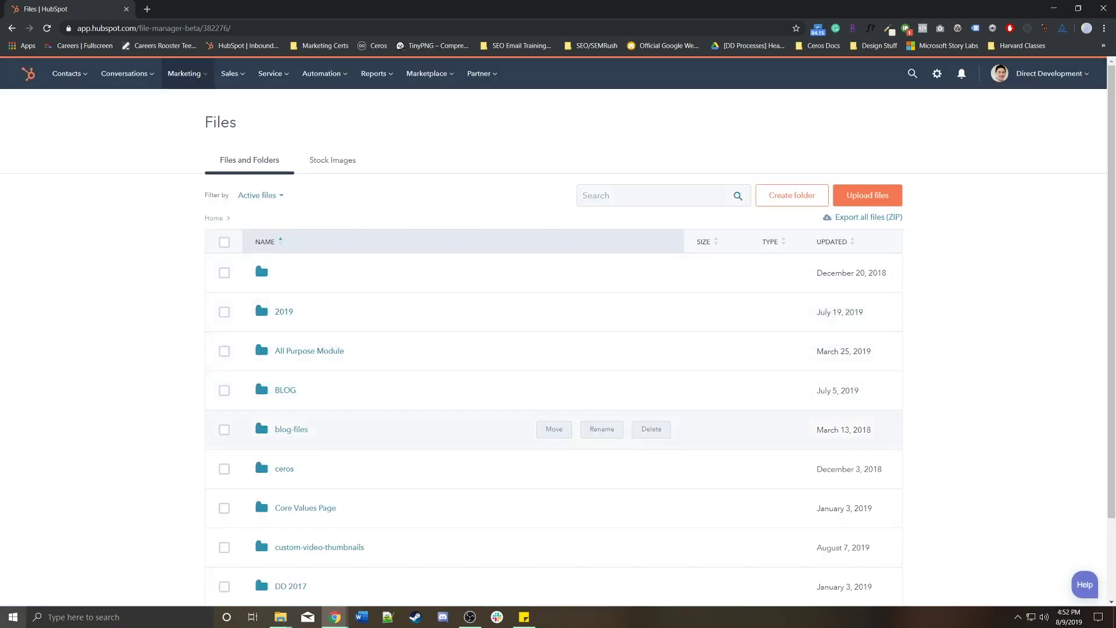
Step: Look into the blog-files folder and its file upload dialog without uploading anything, and return to the Home folder
click(291, 429)
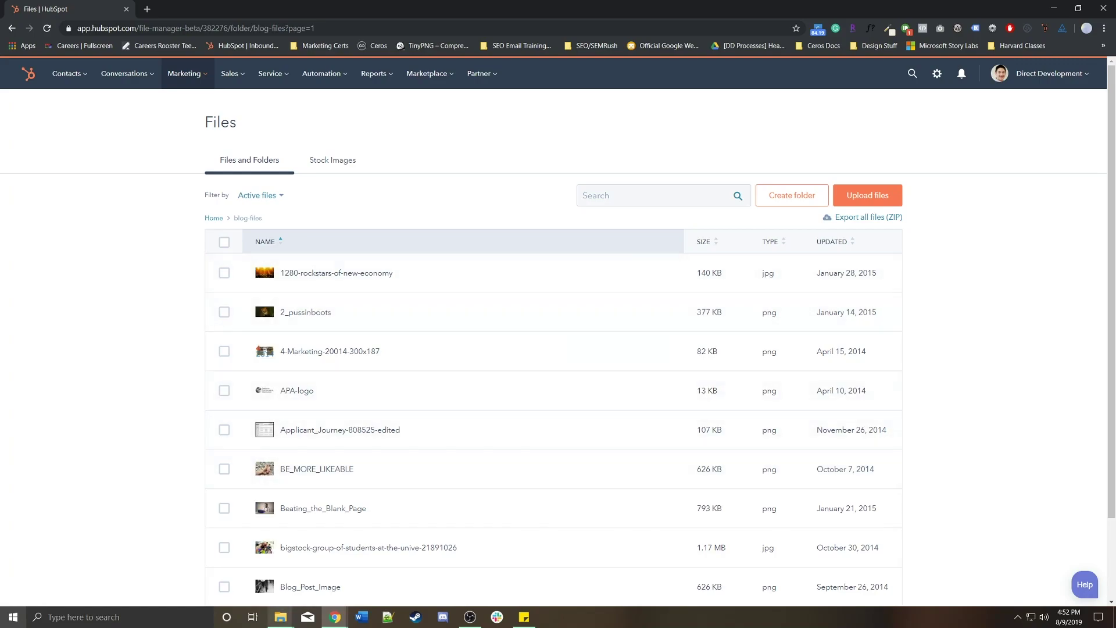
mouse_move(280, 616)
click(867, 195)
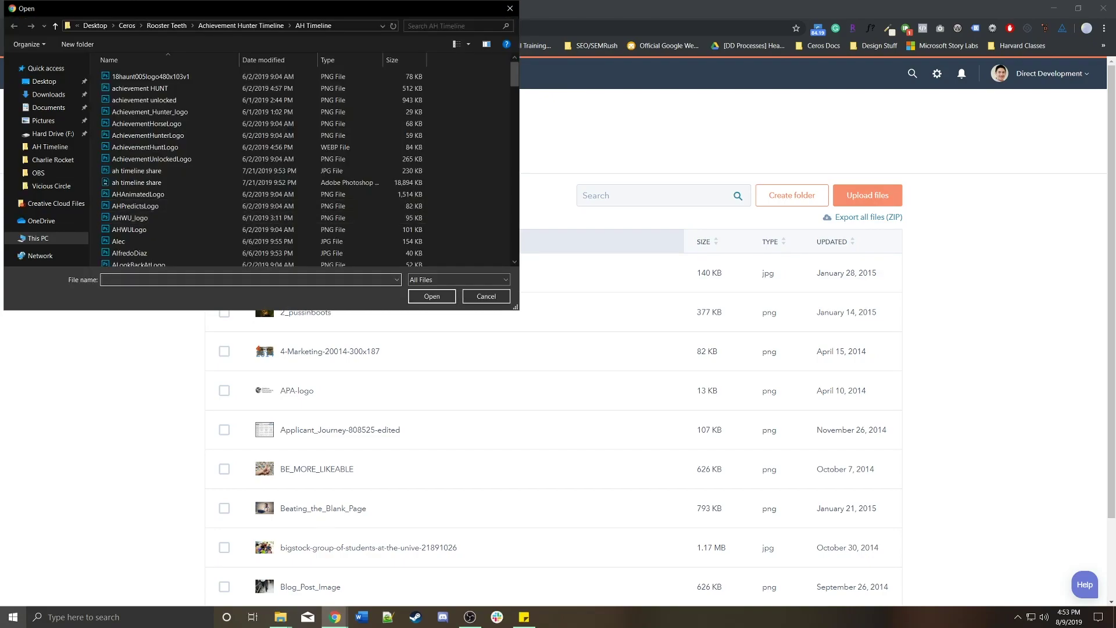
click(486, 297)
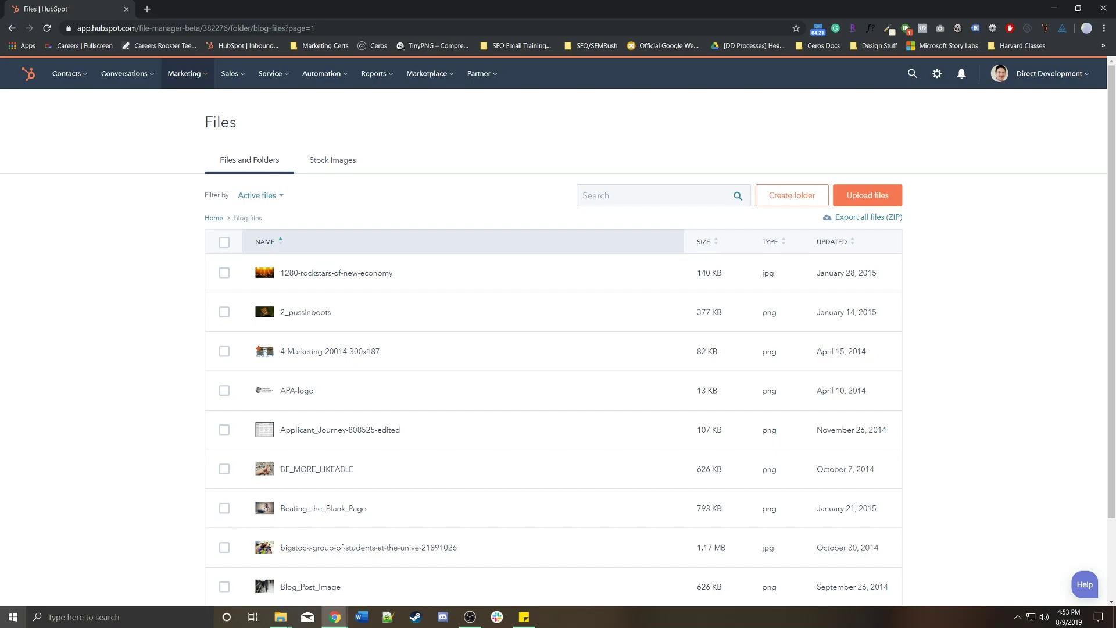
click(214, 218)
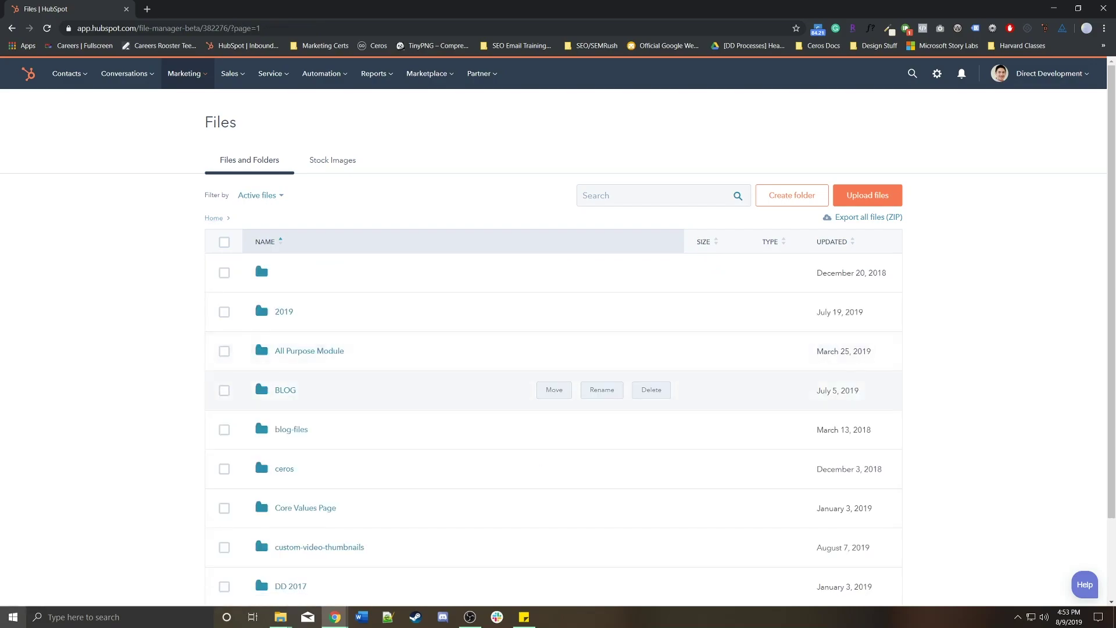
Step: Search the files and folders for "istock"
scroll(442, 380, down, 3)
scroll(558, 372, up, 2)
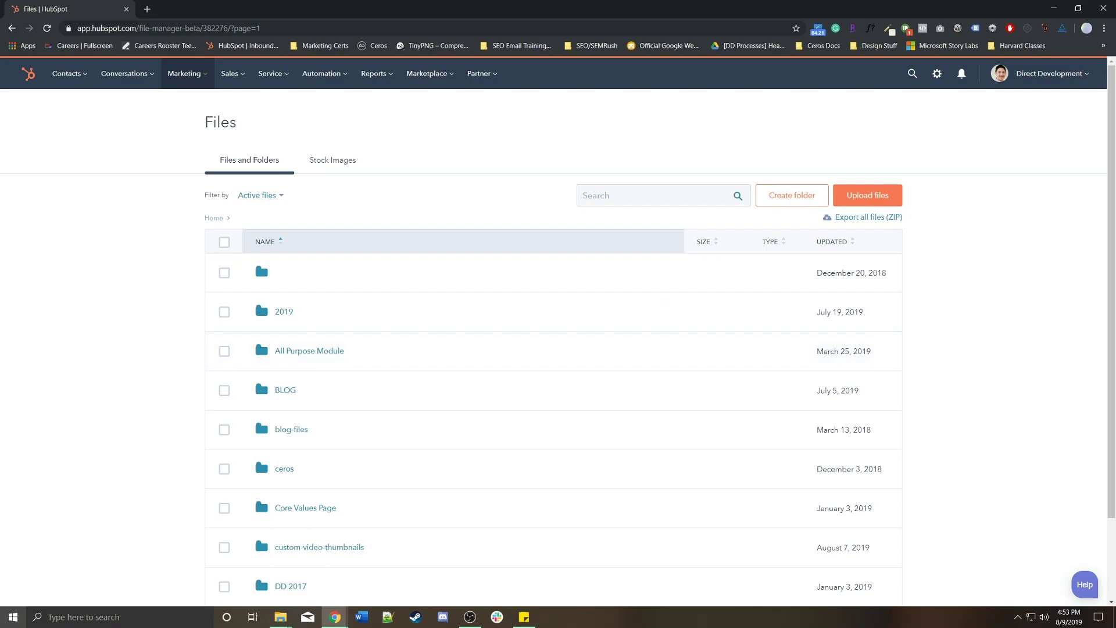
click(654, 196)
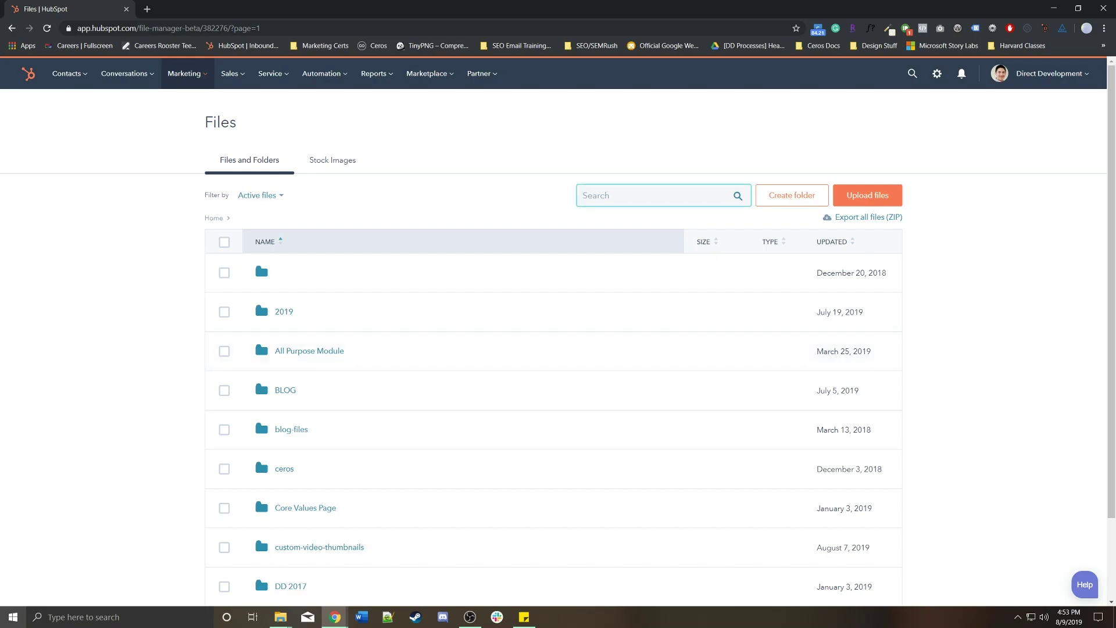
text(ist)
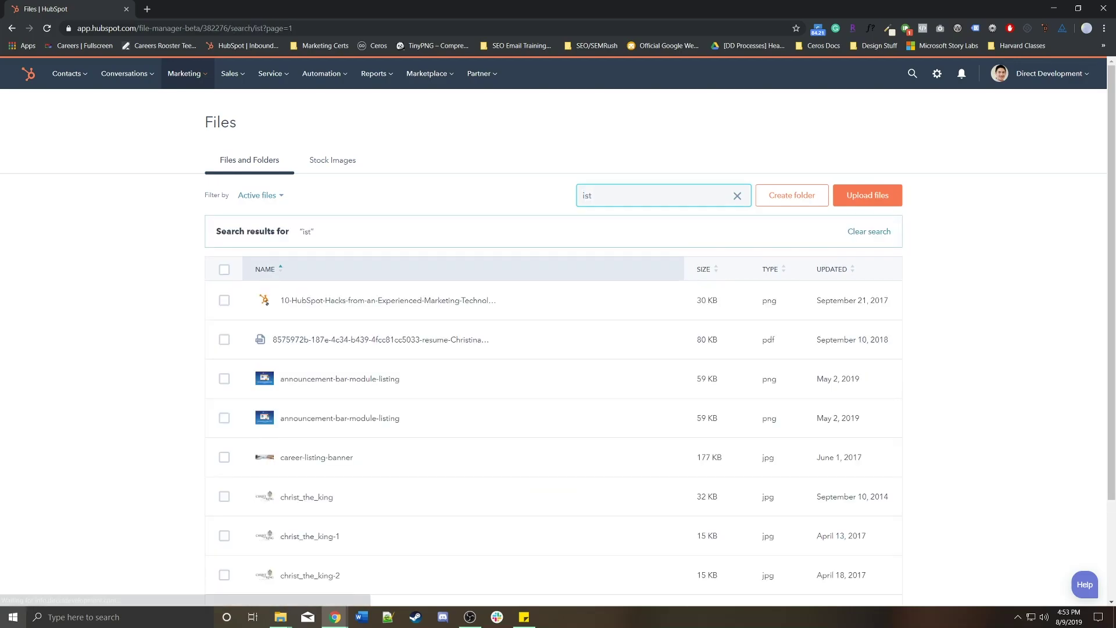
text(ock)
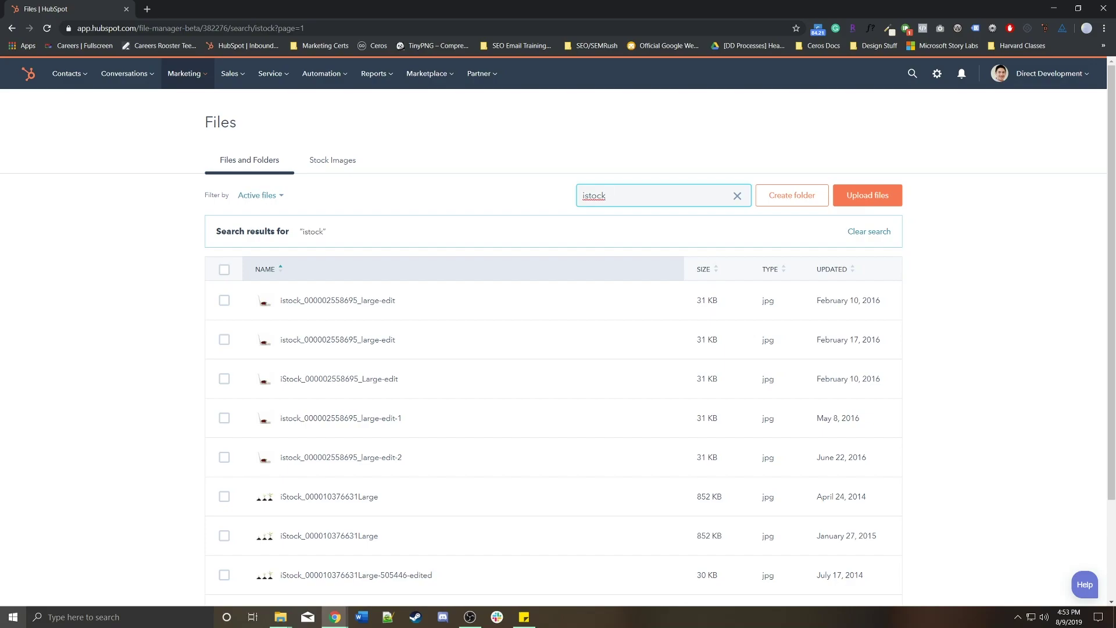
click(337, 301)
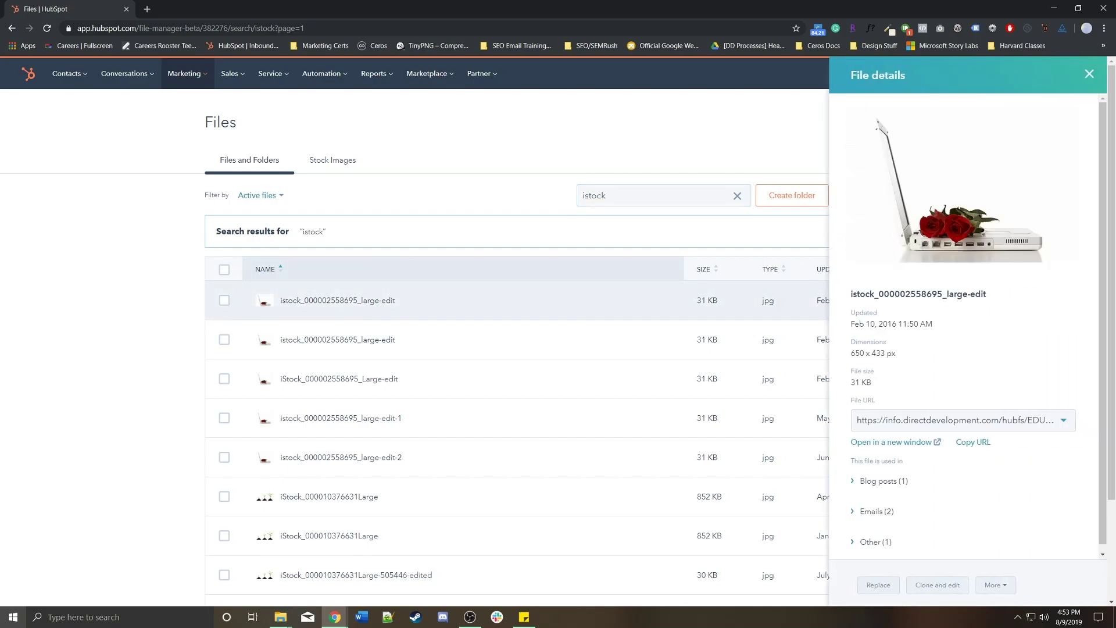
drag(851, 294, 943, 293)
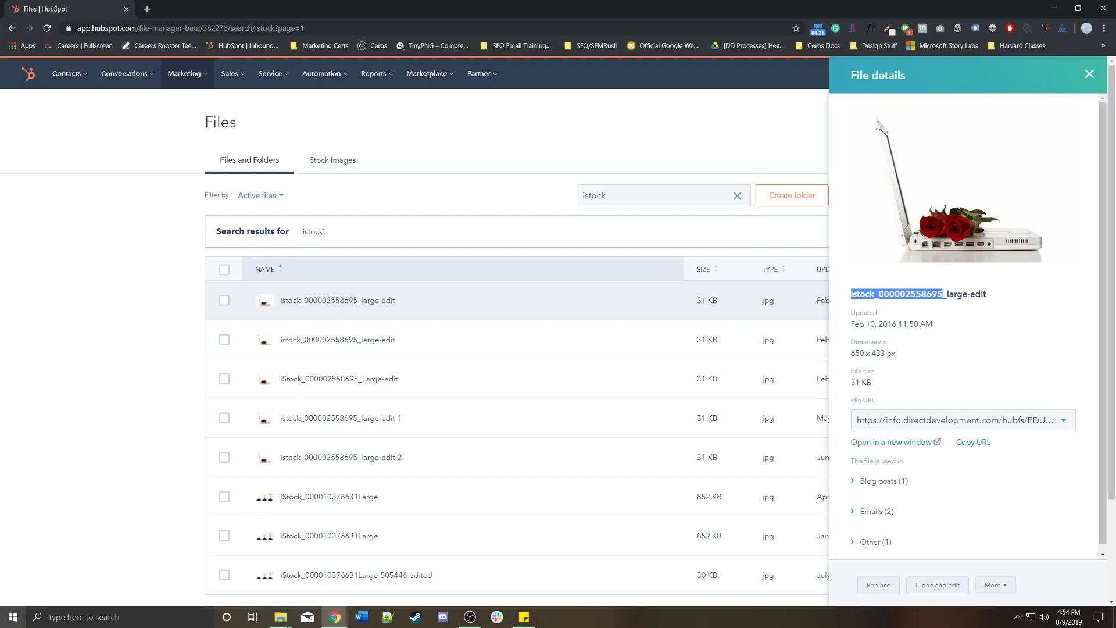
click(1089, 73)
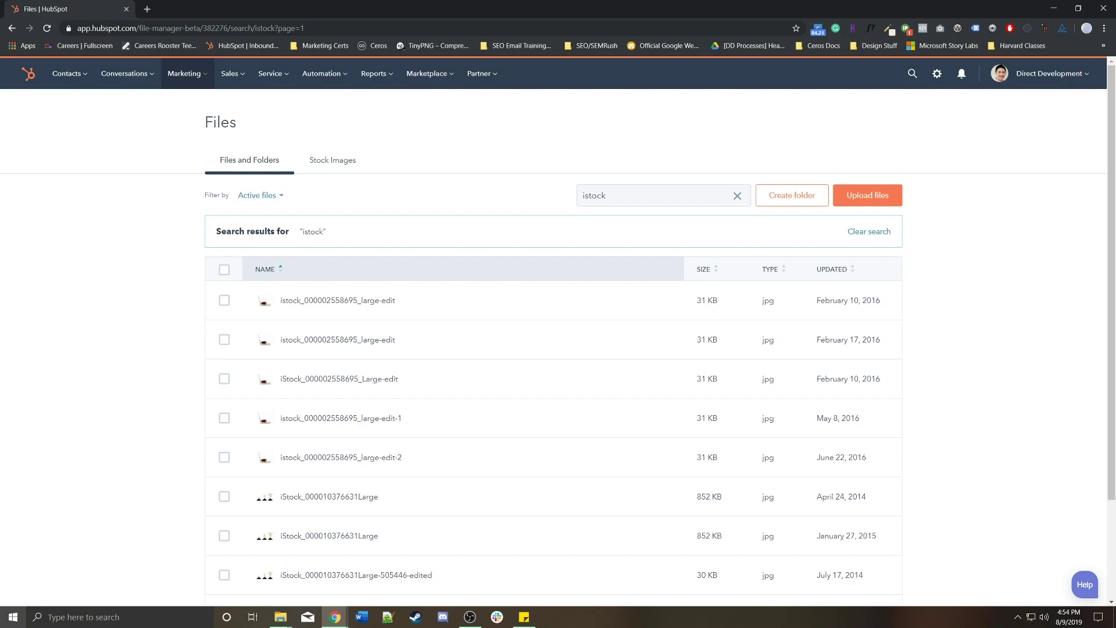
click(362, 300)
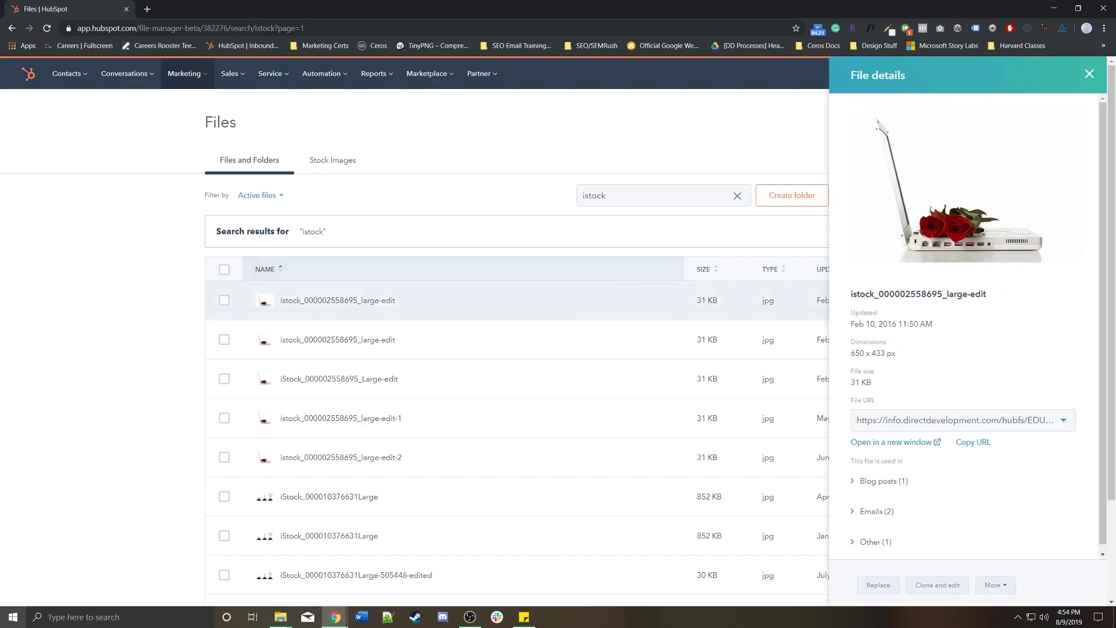
click(634, 196)
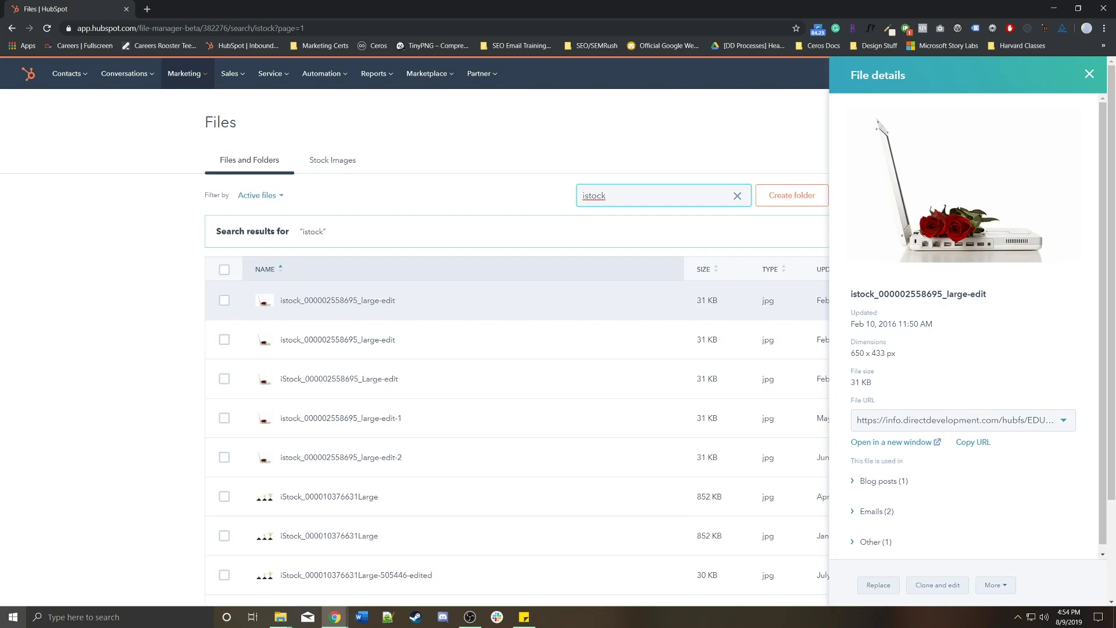
click(1089, 74)
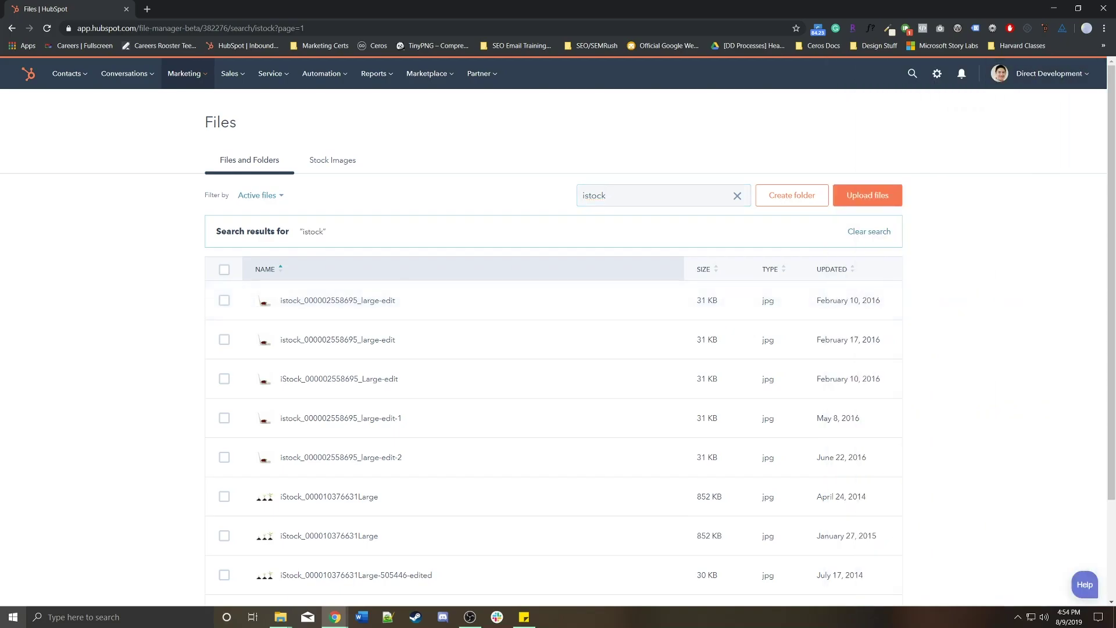
click(737, 196)
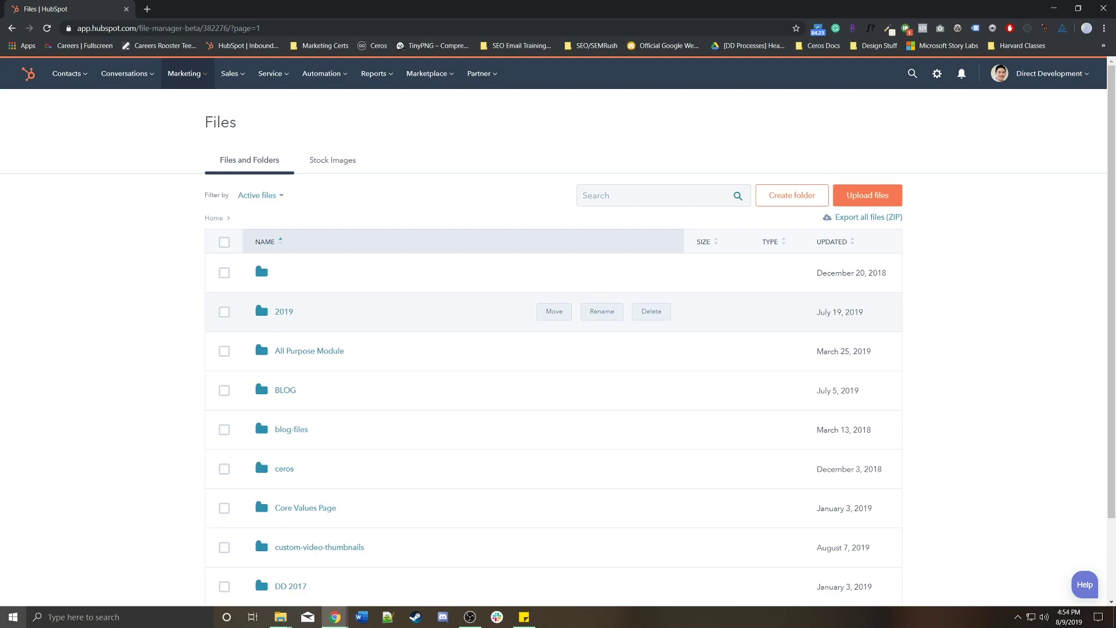
click(633, 196)
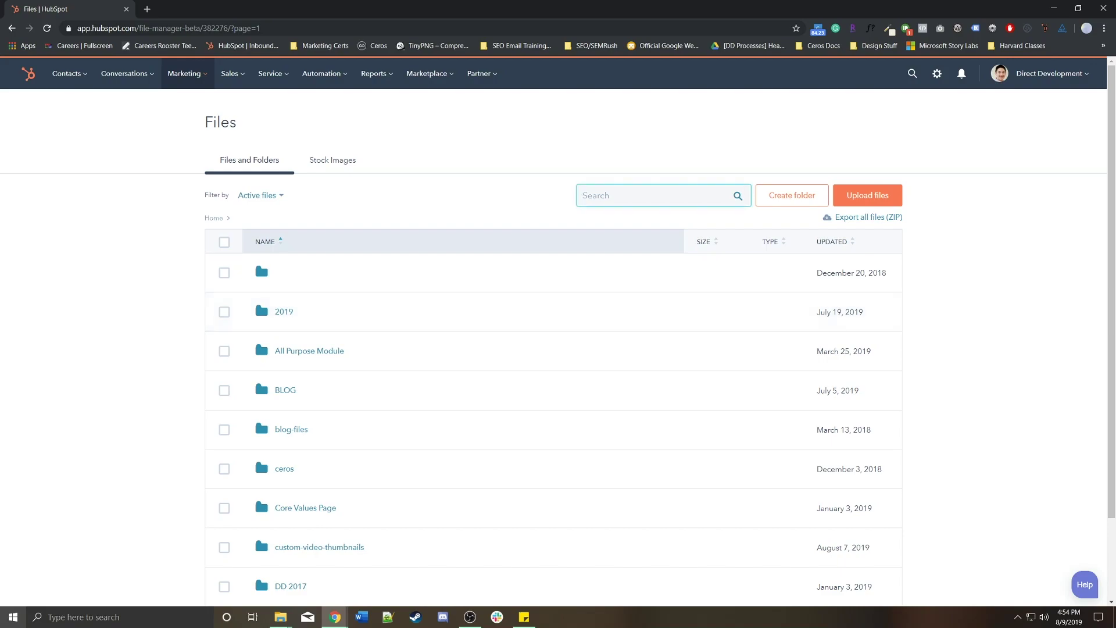
text(istock)
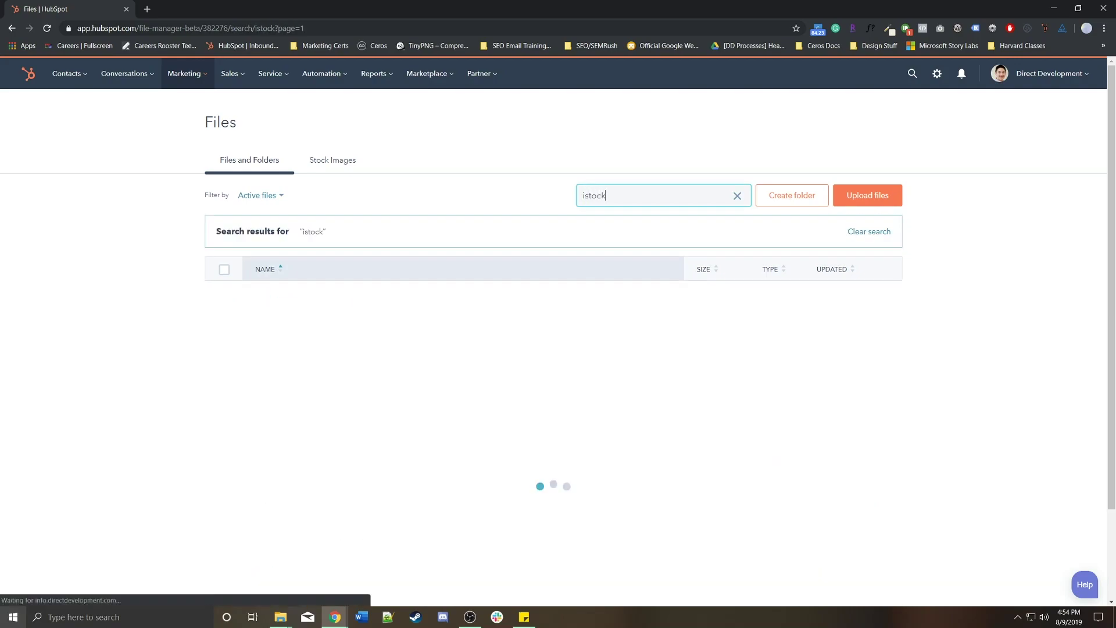
scroll(523, 364, down, 1)
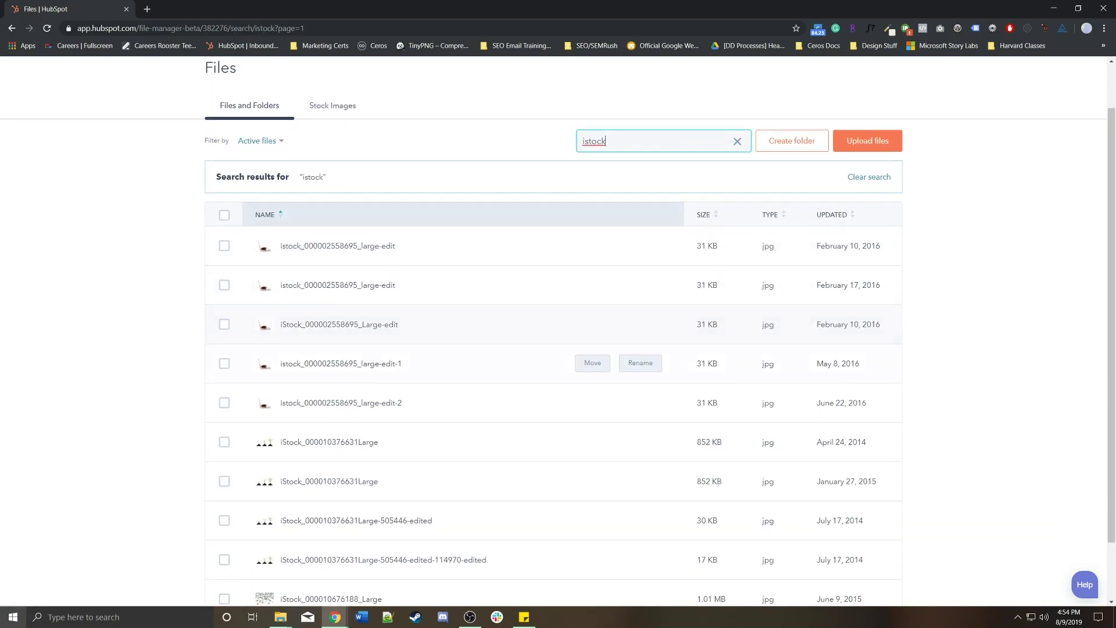
click(330, 441)
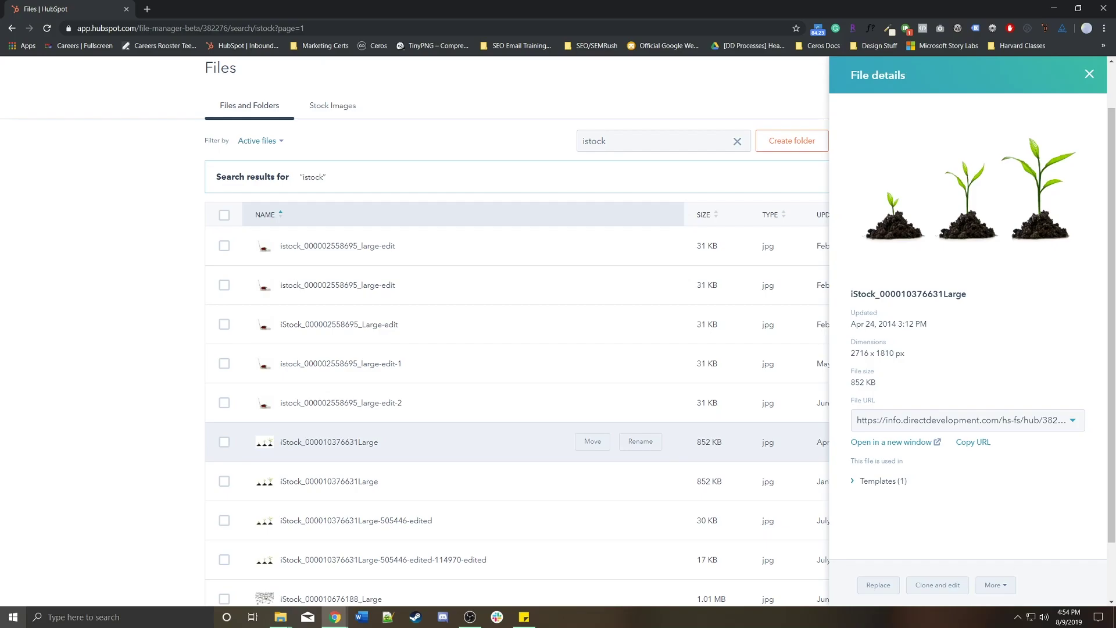
drag(696, 442, 722, 442)
drag(851, 353, 868, 353)
Step: Open tinypng.com in a new browser tab, and return to the HubSpot Files page
key(ctrl+t)
text(tinypng.com)
key(Return)
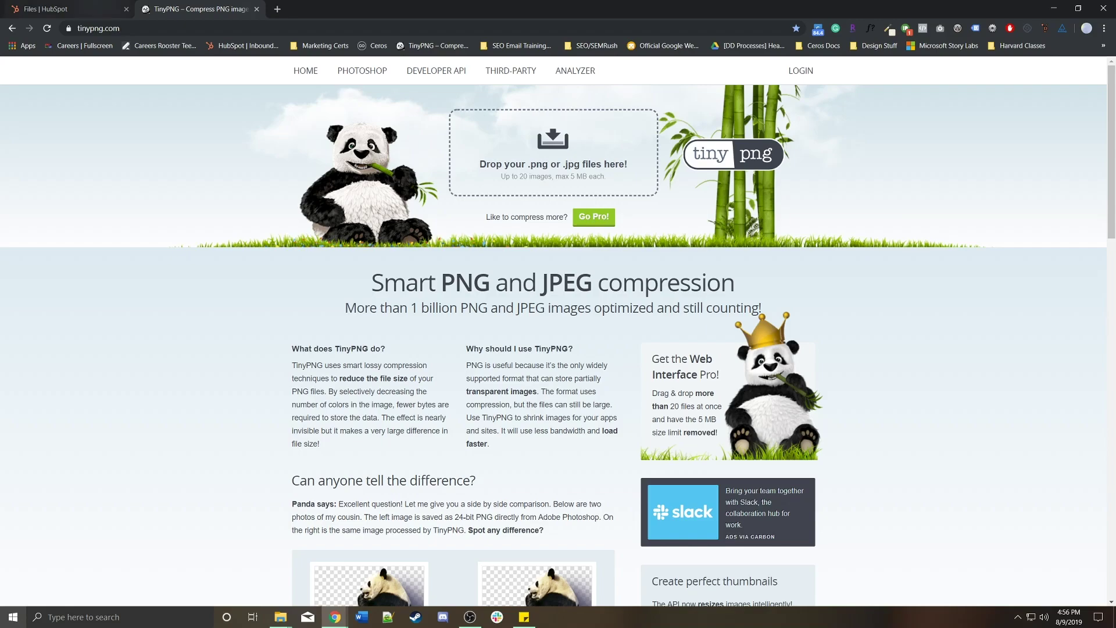
click(100, 9)
click(912, 354)
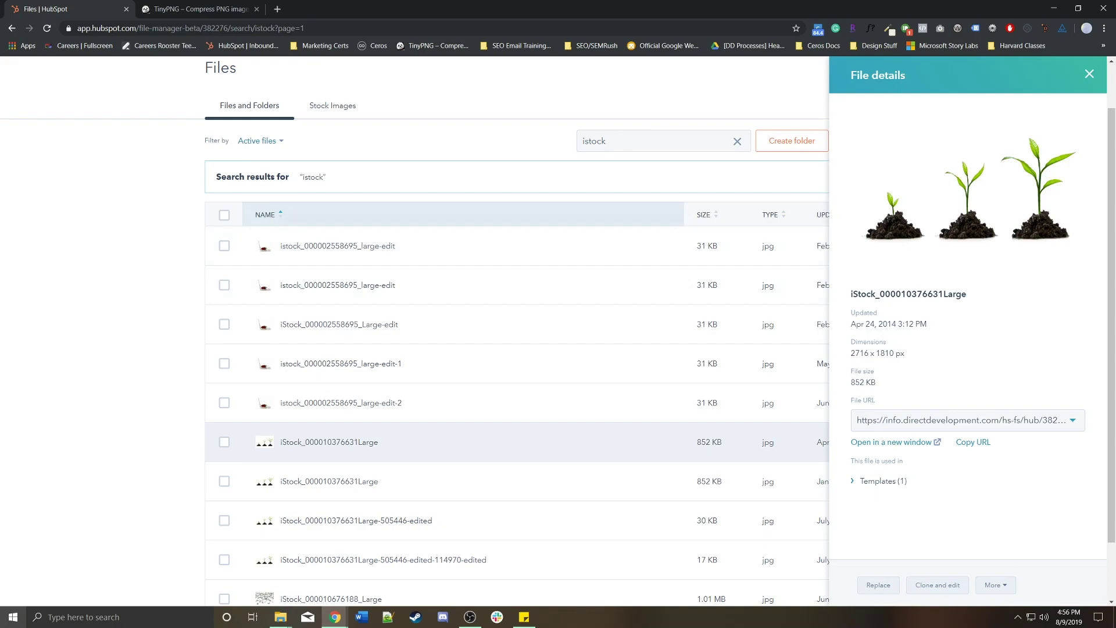
Step: Search the files for "guide" and view the details of the beginersguidelandscape image
double_click(595, 141)
text(guide)
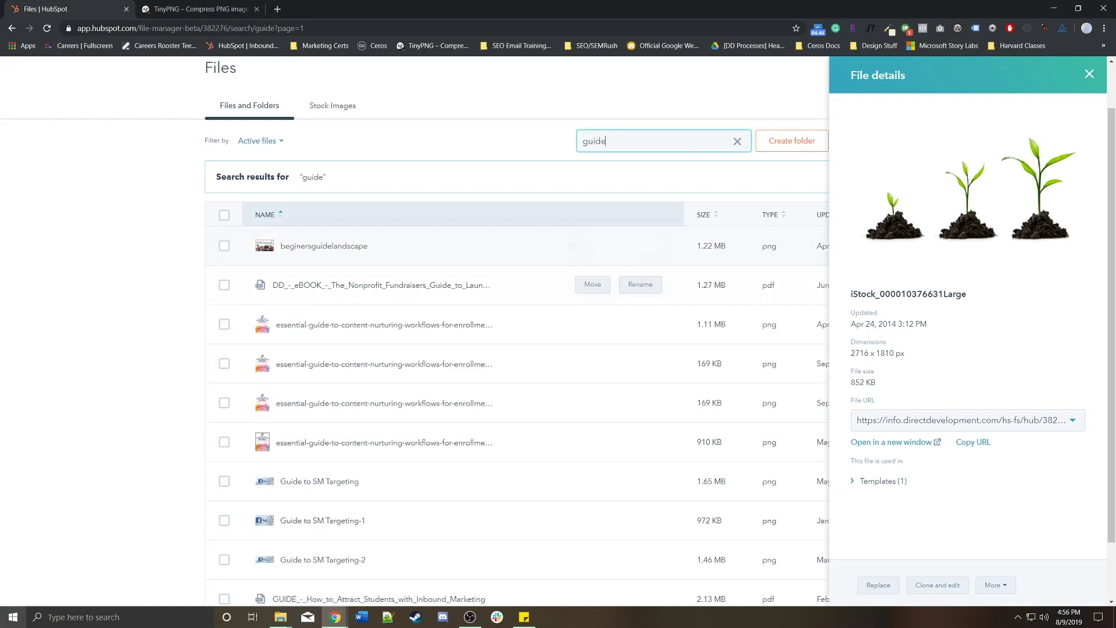
click(370, 248)
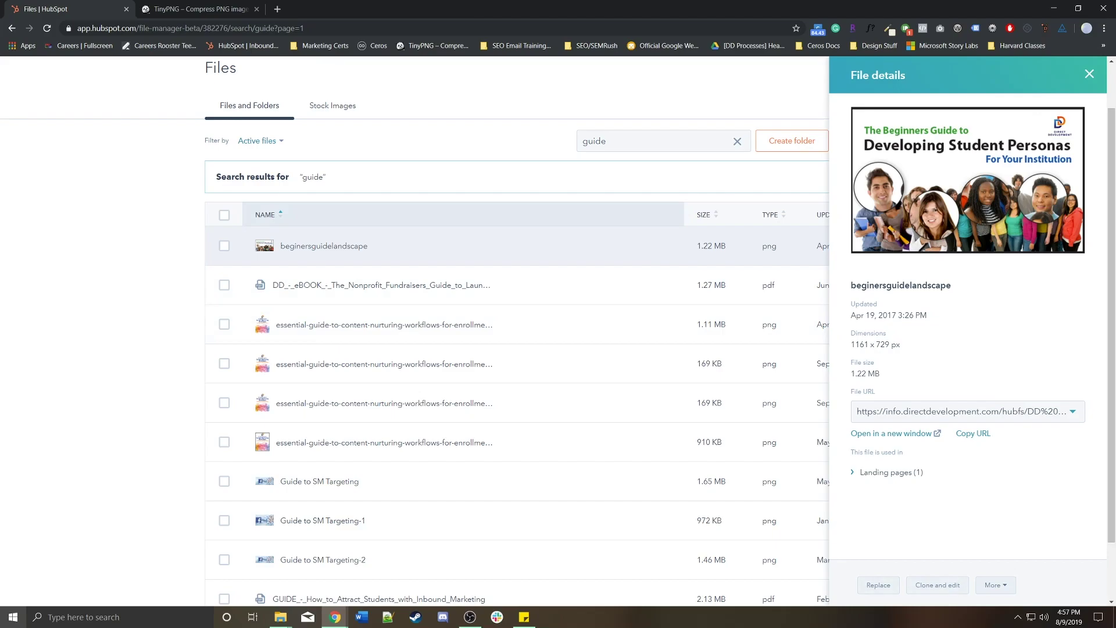
click(878, 585)
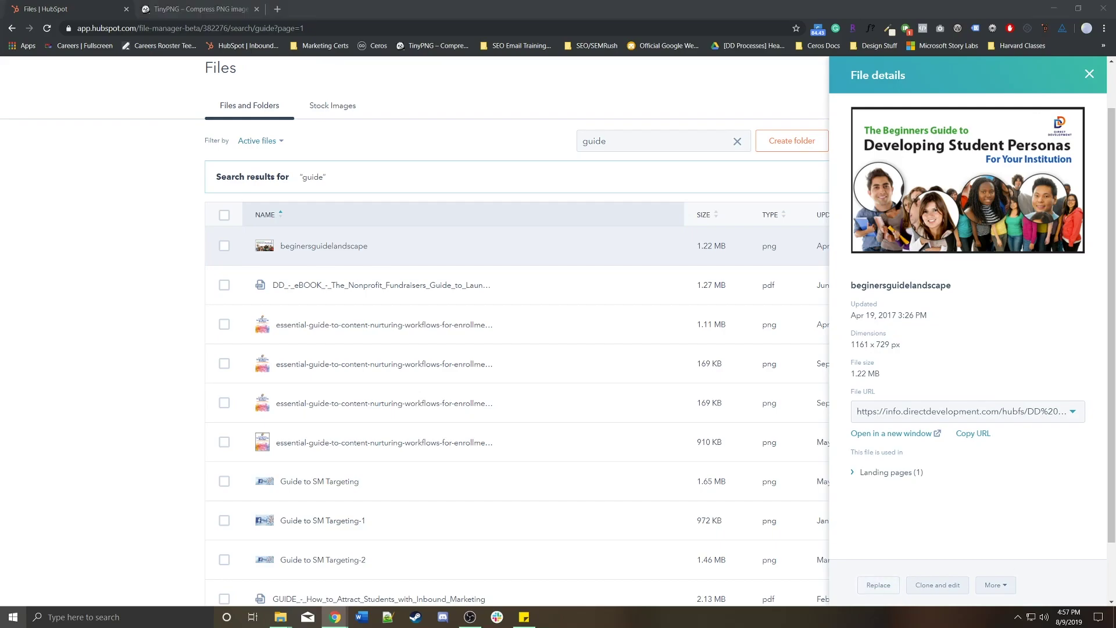
click(48, 108)
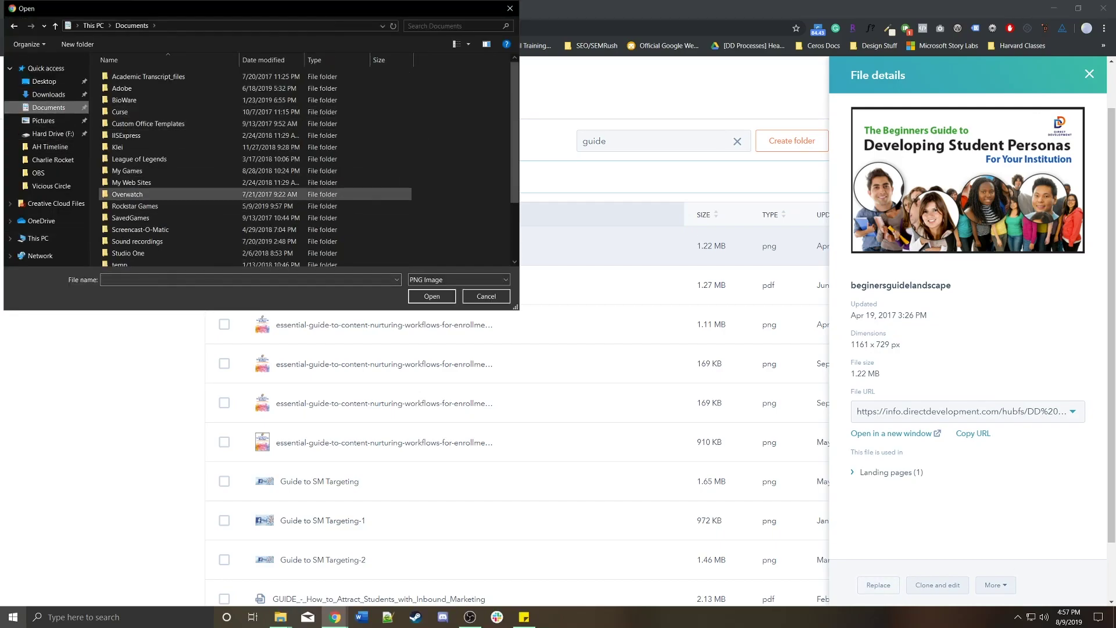
scroll(174, 193, down, 3)
scroll(175, 186, up, 3)
click(48, 94)
scroll(175, 113, down, 10)
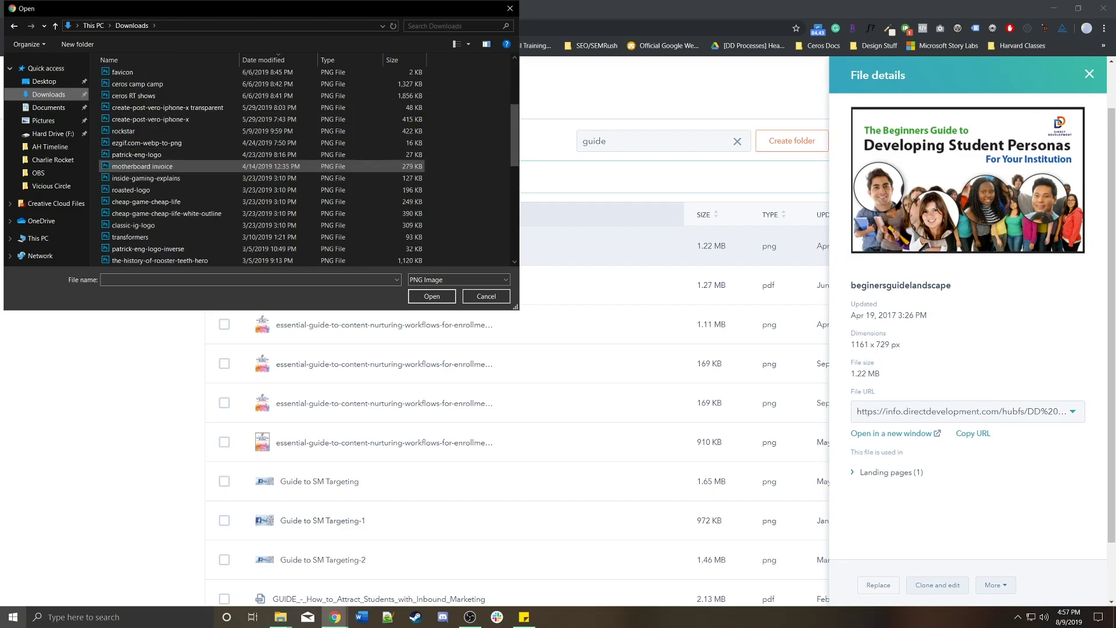
click(486, 297)
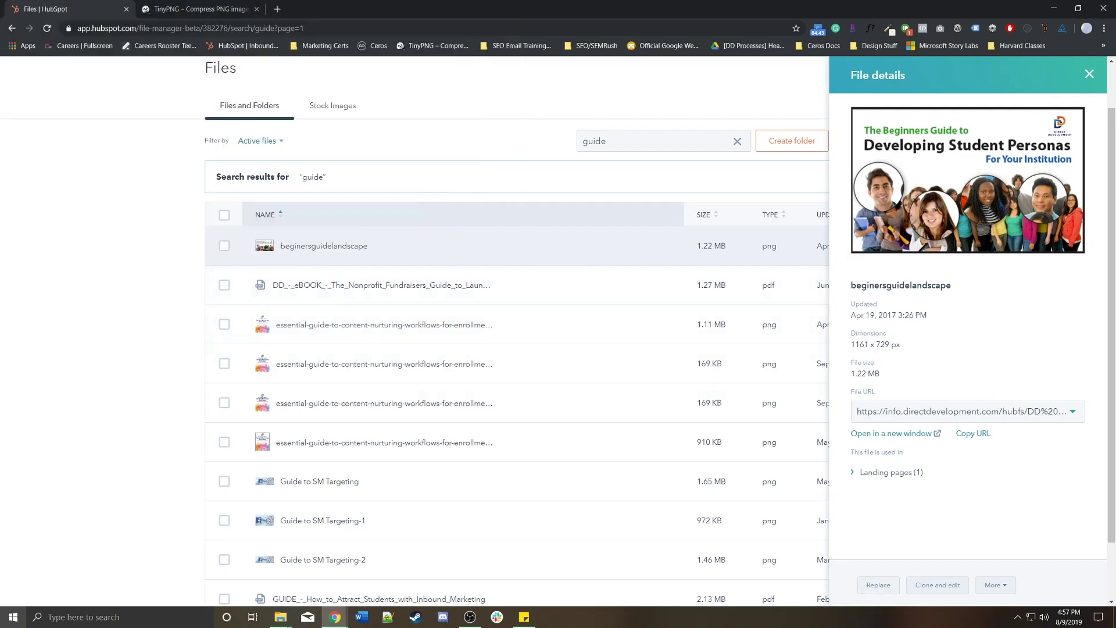